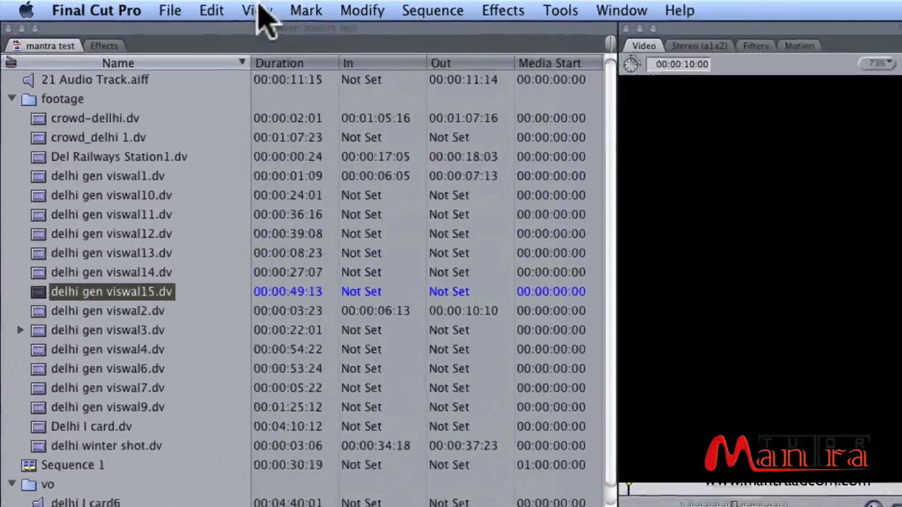
Park the playhead at 01:00:15:10 over delhi gen viswal1.dv and match that frame to its master clip in the Viewer
left_click(122, 4)
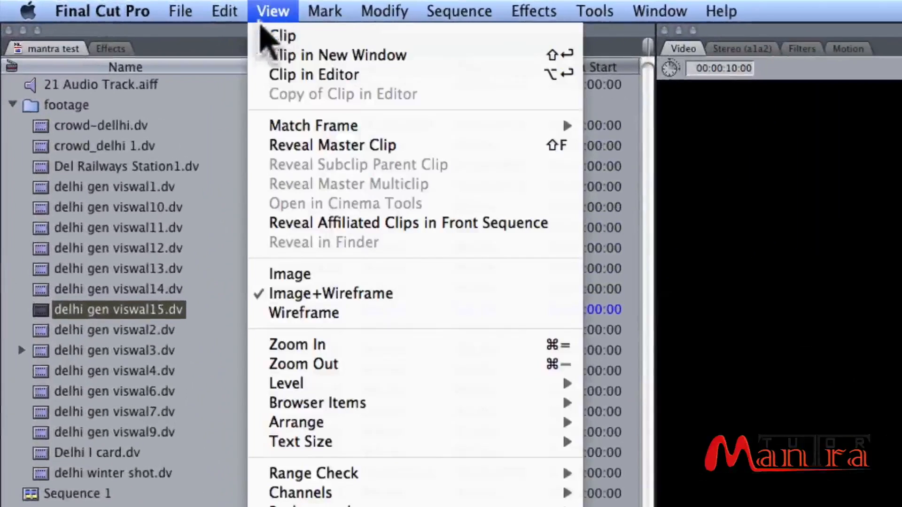
mouse_move(573, 126)
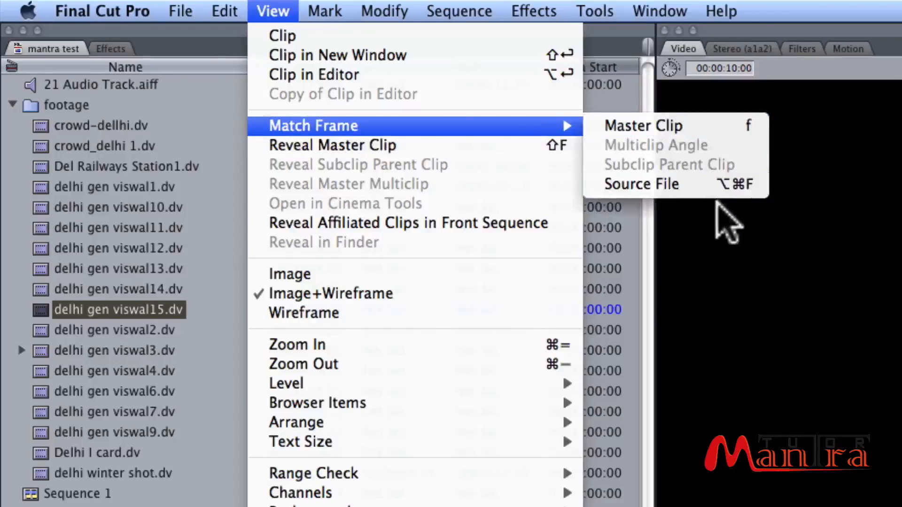
left_click(716, 203)
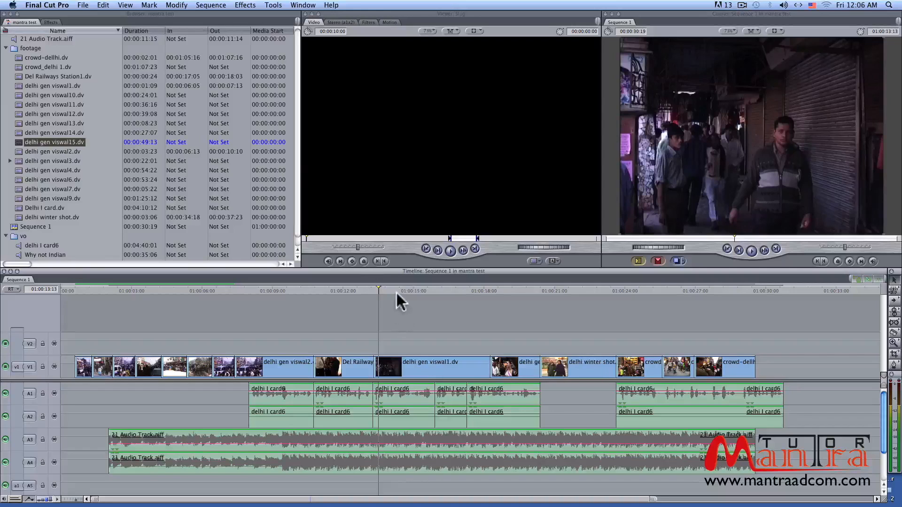
left_click(395, 290)
left_click(421, 291)
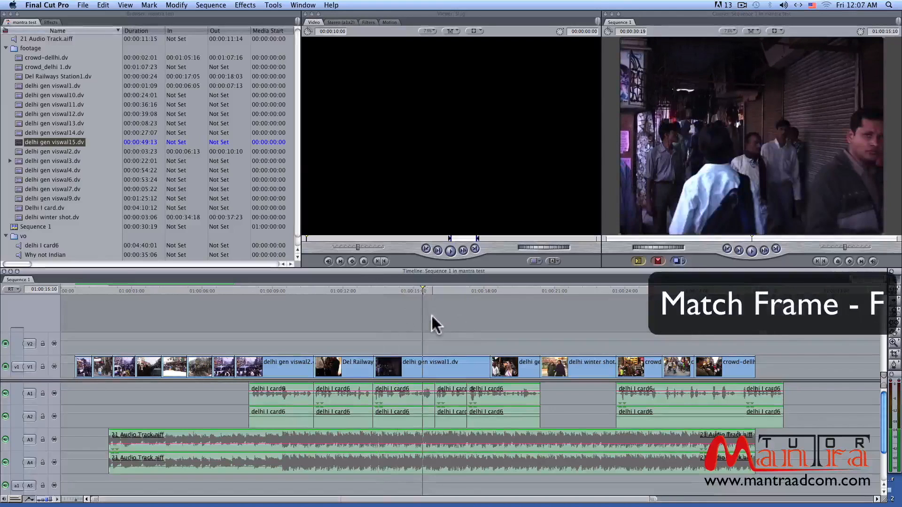
key("f")
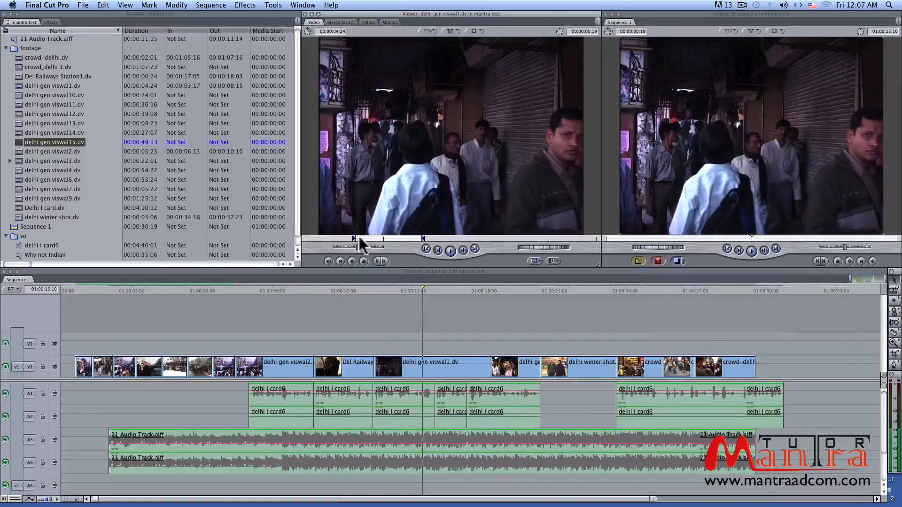
Scrub through the matched clip in the Viewer, including the footage outside its In and Out points
mouse_move(363, 237)
left_mouse_down()
mouse_move(418, 239)
mouse_move(354, 240)
mouse_move(418, 241)
left_mouse_up()
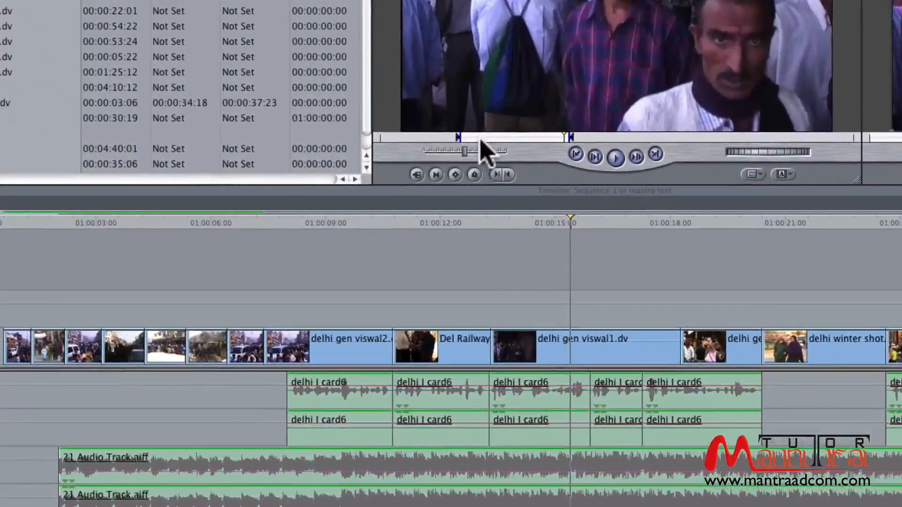
left_click_drag(479, 138, 638, 122)
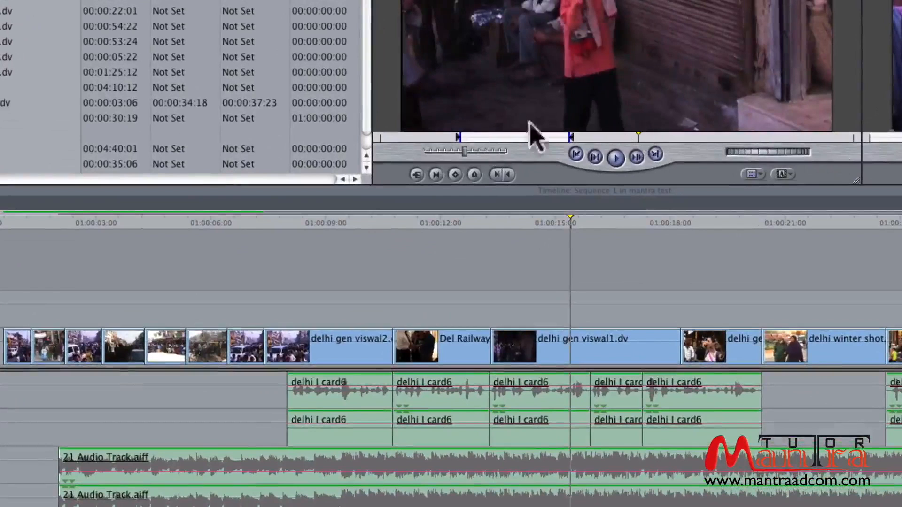
left_click(403, 137)
Select delhi gen viswal1.dv on V1 and match the frame at the playhead to its master clip again
left_click(571, 219)
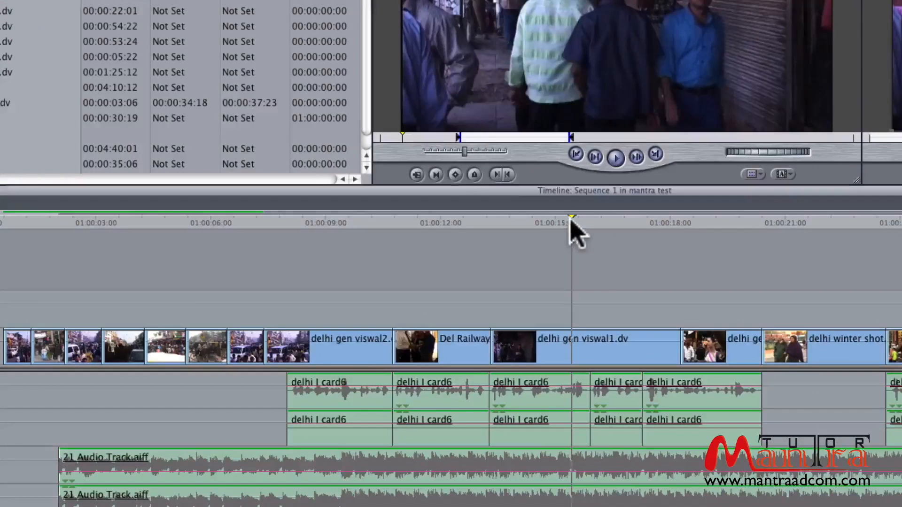
left_click(562, 352)
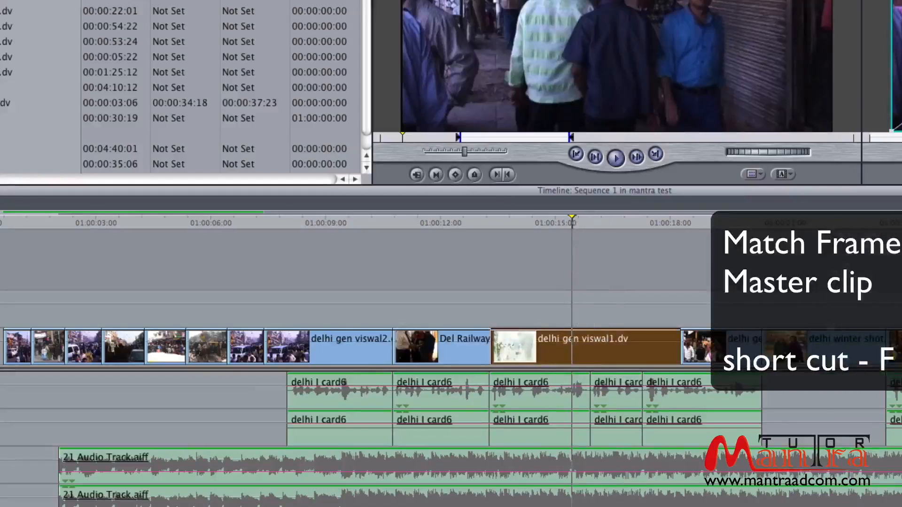
key("f")
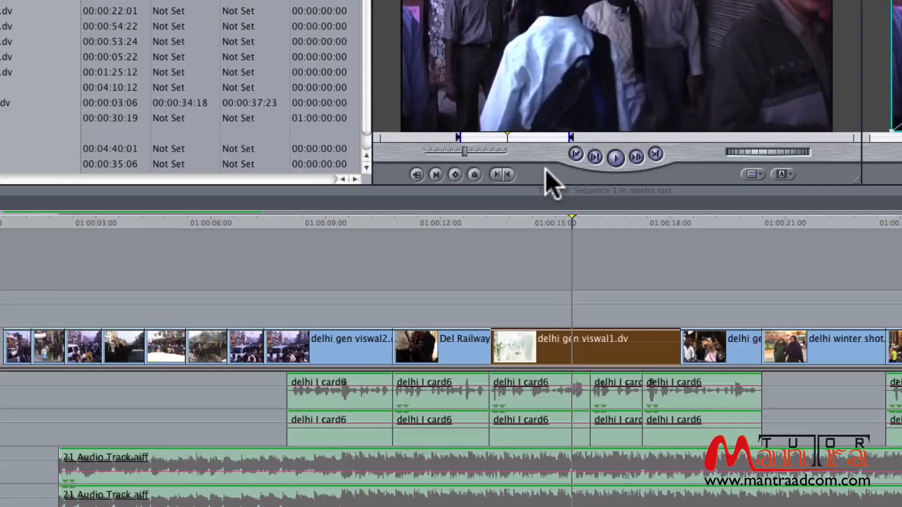
Place the matched clip with its audio in the empty area past the sequence's end, starting at about 01:00:34:03
left_click(838, 274)
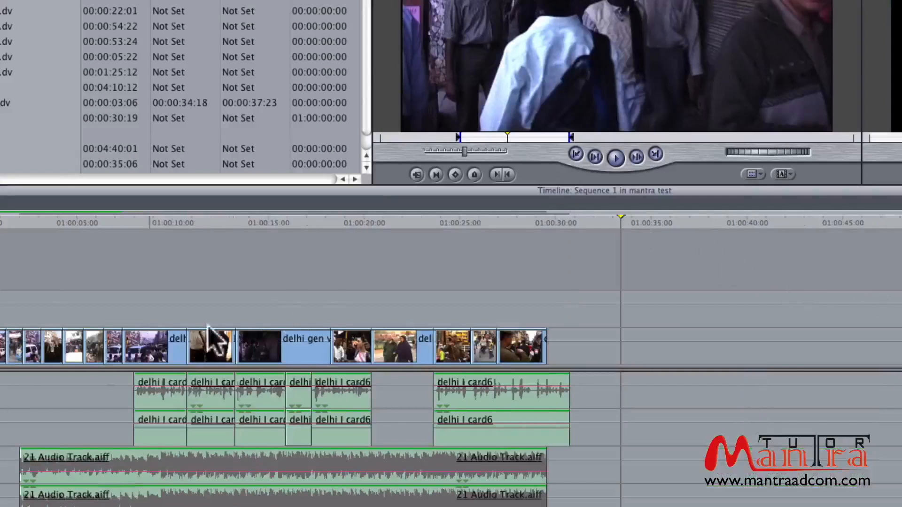
left_click_drag(496, 26, 600, 359)
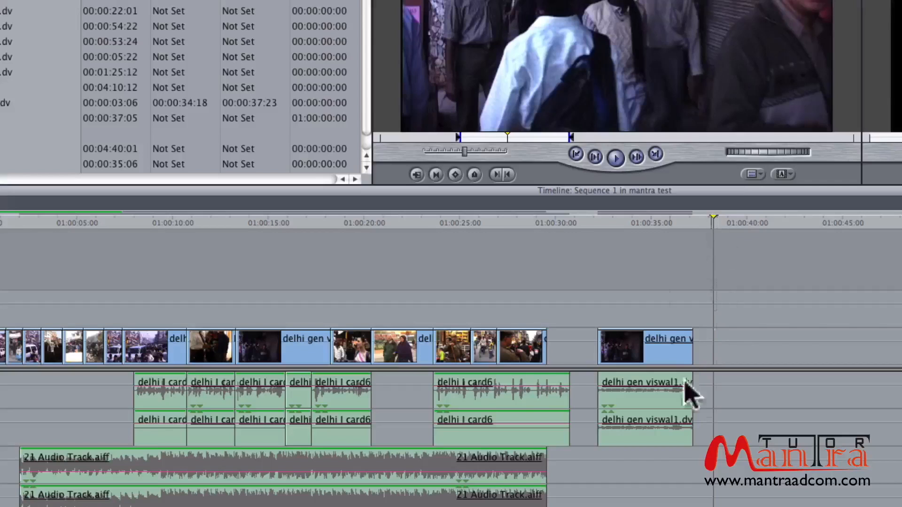
left_click_drag(667, 440, 646, 339)
Delete only the video part of the clip added past the sequence's end, leaving its audio on A1 and A2
left_click(672, 220)
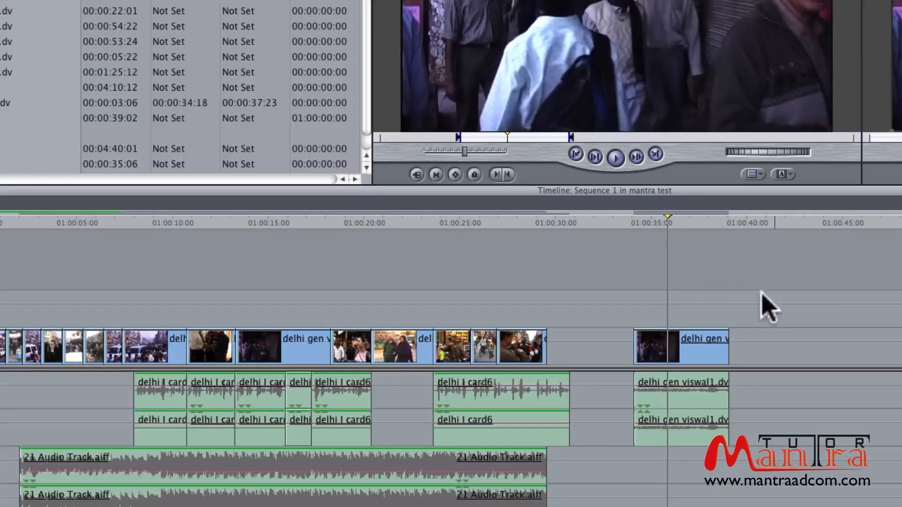
left_click_drag(774, 283, 663, 334)
left_click(772, 322)
key("g")
left_click(641, 345)
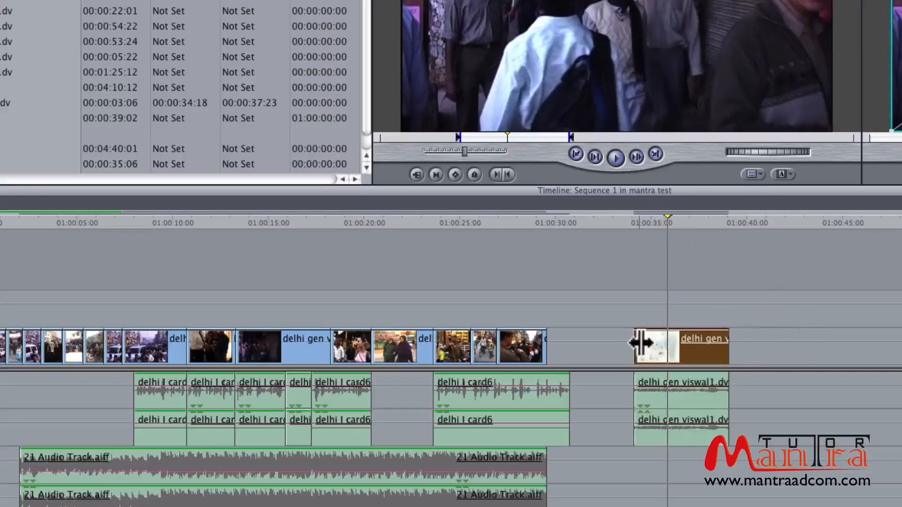
key("Delete")
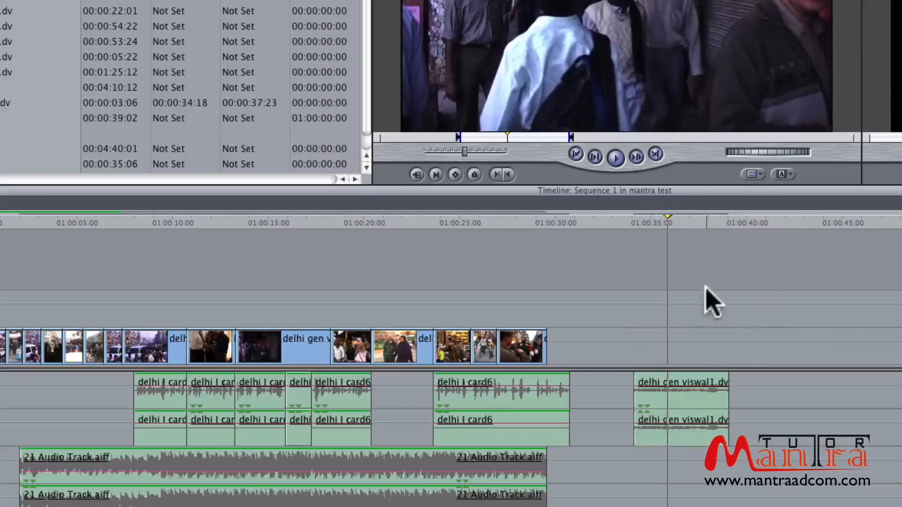
left_click(695, 408)
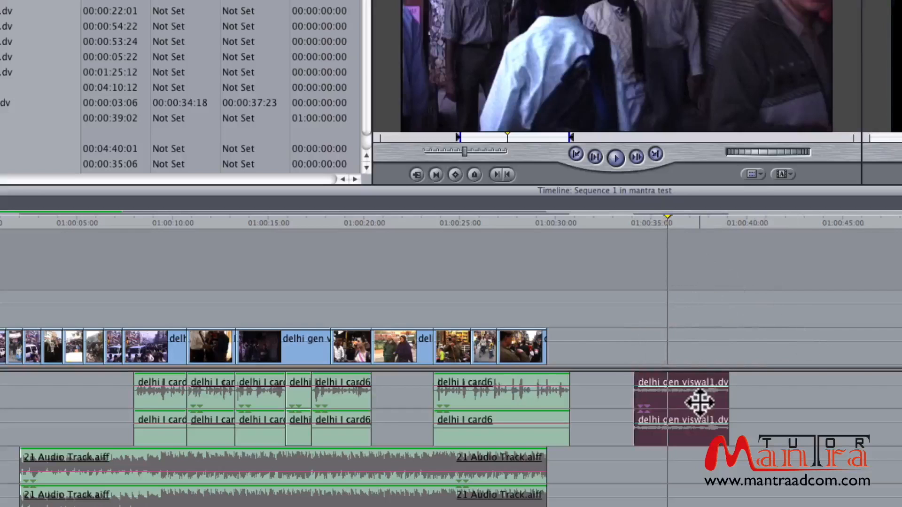
left_click(820, 389)
Match frame from the remaining audio, restore only the video above it on V1 with sources a1 and a2 disconnected, and play the result
key("f")
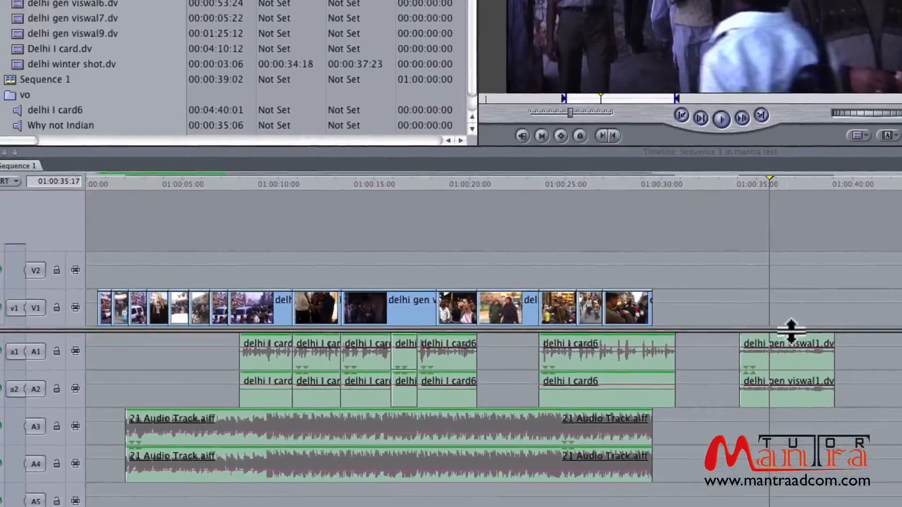
left_click(39, 357)
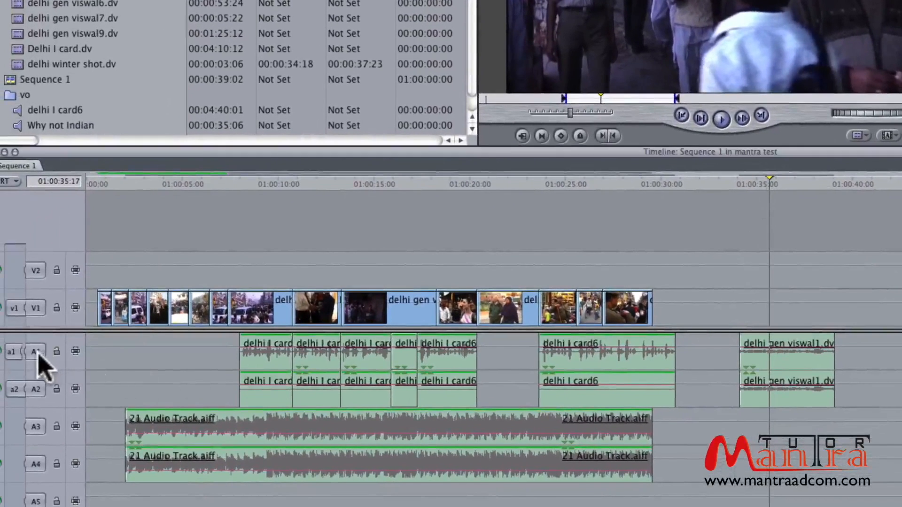
left_click(32, 388)
left_click_drag(630, 4, 749, 312)
left_click_drag(751, 184, 740, 184)
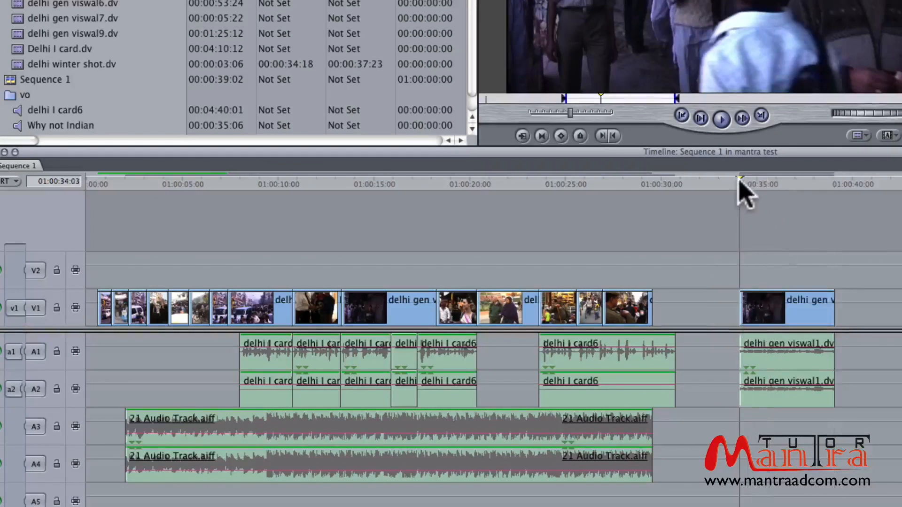
key("space")
key("space")
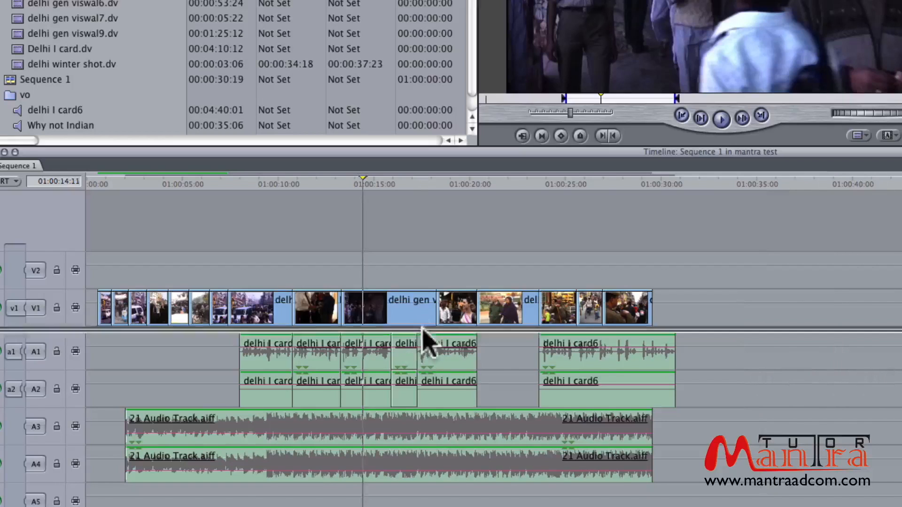
Reveal the lower audio tracks and patch source a1 to track A5 and source a2 to track A6
left_click_drag(426, 338, 389, 293)
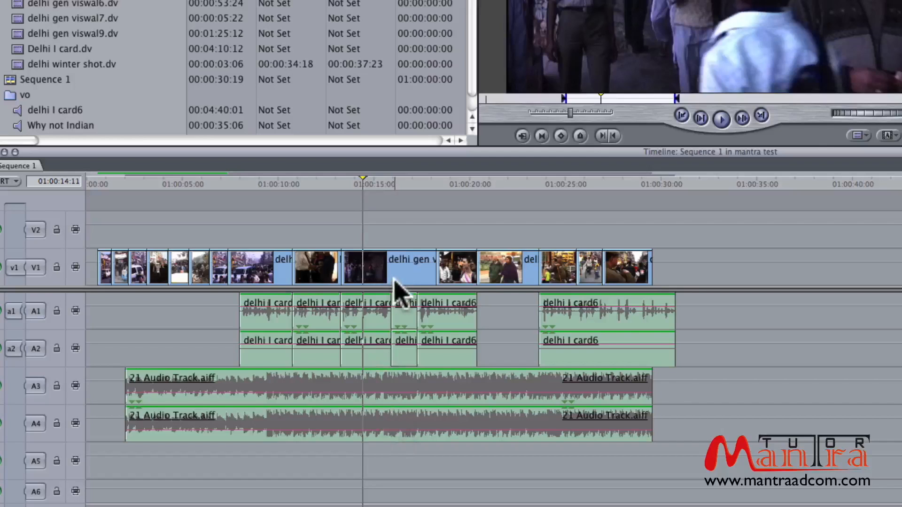
left_click(36, 312)
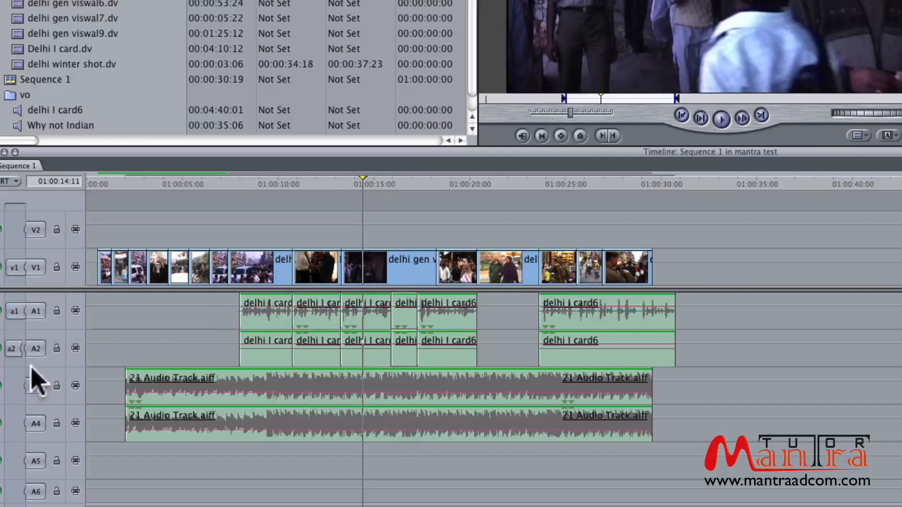
left_click_drag(14, 349, 15, 492)
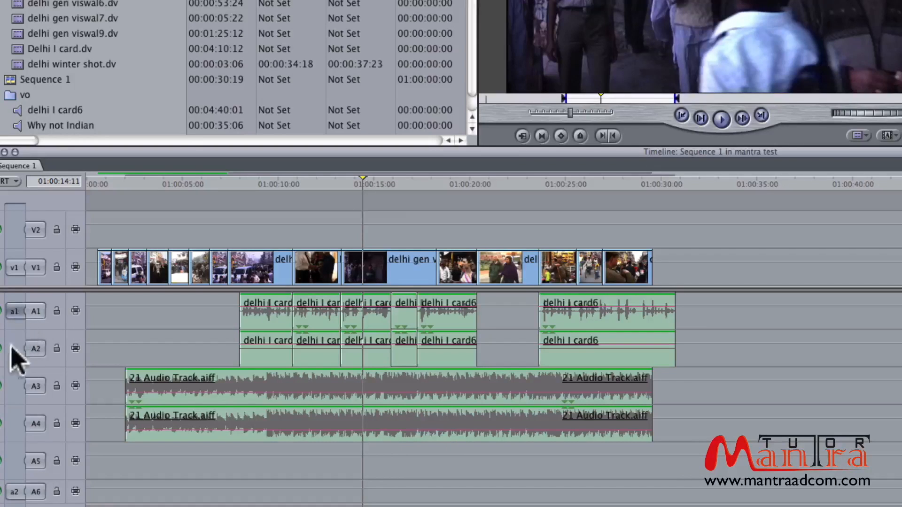
left_click(18, 462)
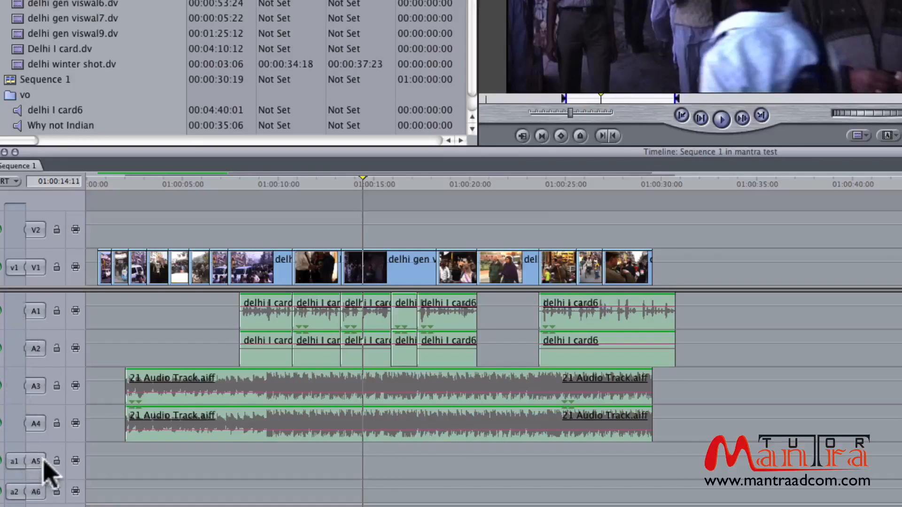
Load the delhi gen viswal1.dv clip from V1 into the Viewer, try placing it in the timeline, and undo the placement
left_click_drag(412, 217, 391, 274)
double_click(392, 273)
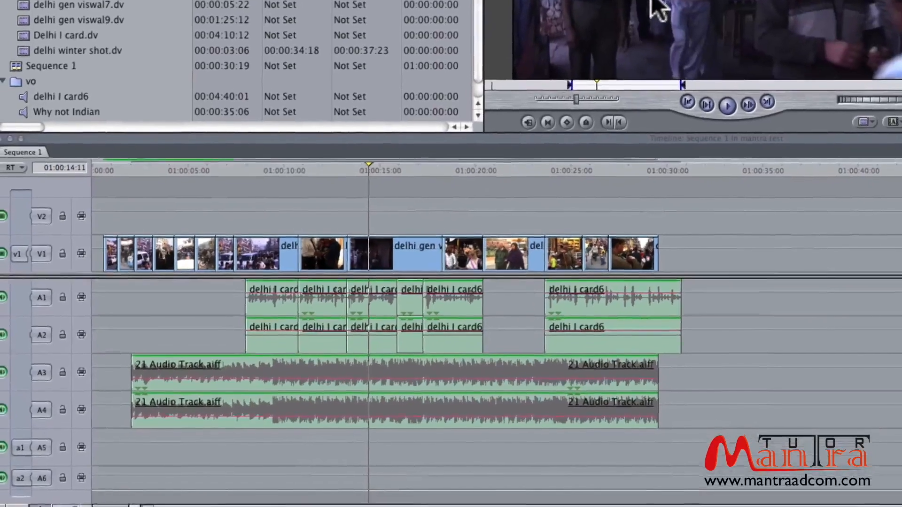
mouse_move(645, 19)
left_mouse_down()
mouse_move(589, 392)
mouse_move(338, 427)
mouse_move(365, 436)
left_mouse_up()
key("super+z")
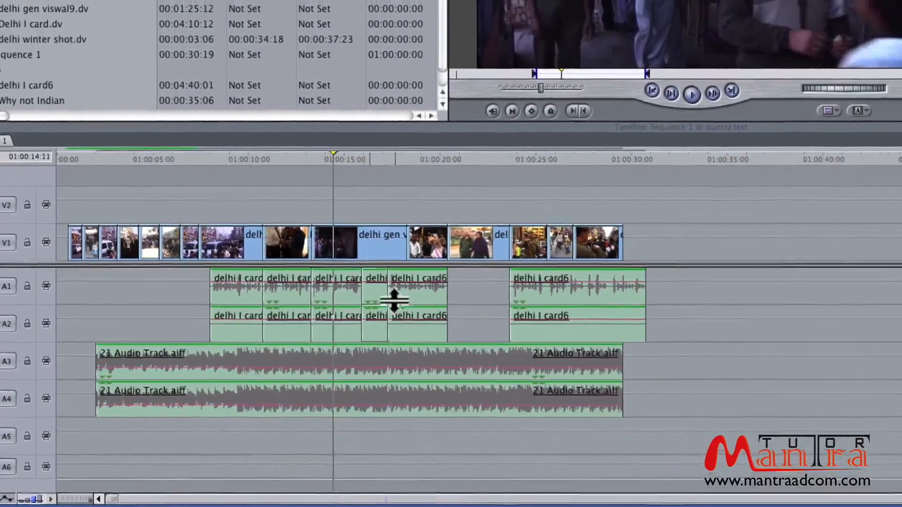
Overwrite the loaded clip at the start of delhi gen viswal1.dv on V1, adding its audio to A5 and A6
left_click(384, 153)
left_click(229, 170)
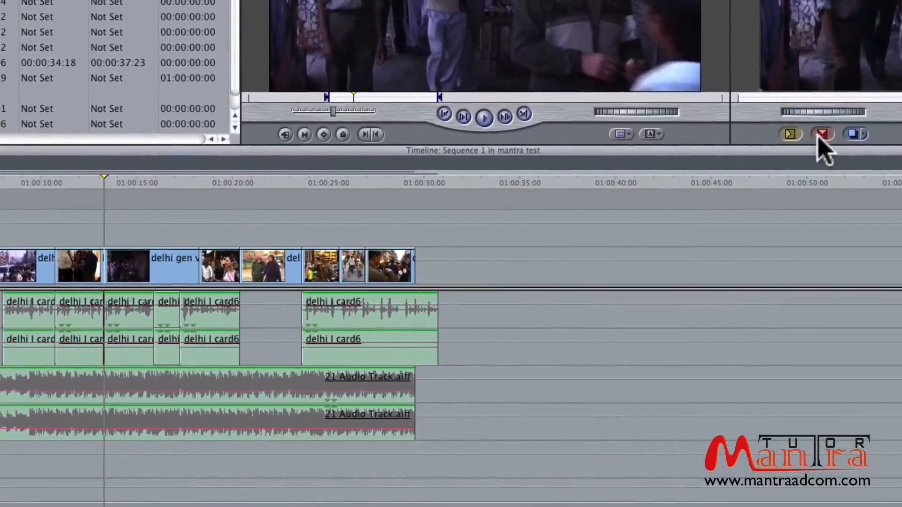
left_click(821, 134)
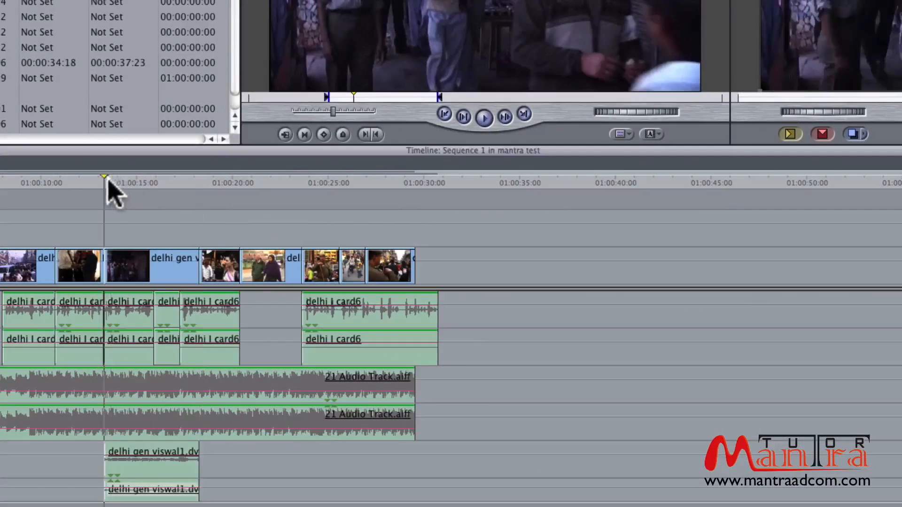
Play the sequence from the start of the added audio and adjust the level of the delhi gen viswal1.dv audio on A5
key("space")
key("space")
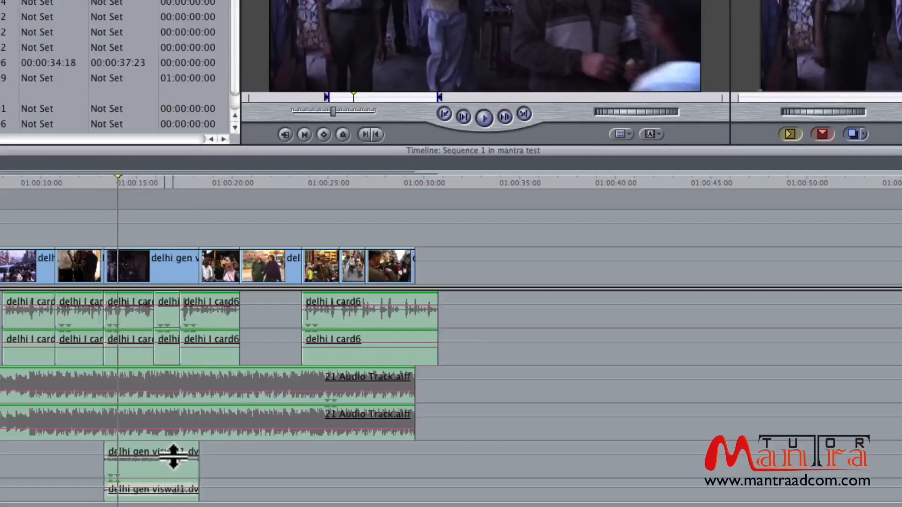
left_click_drag(173, 455, 174, 464)
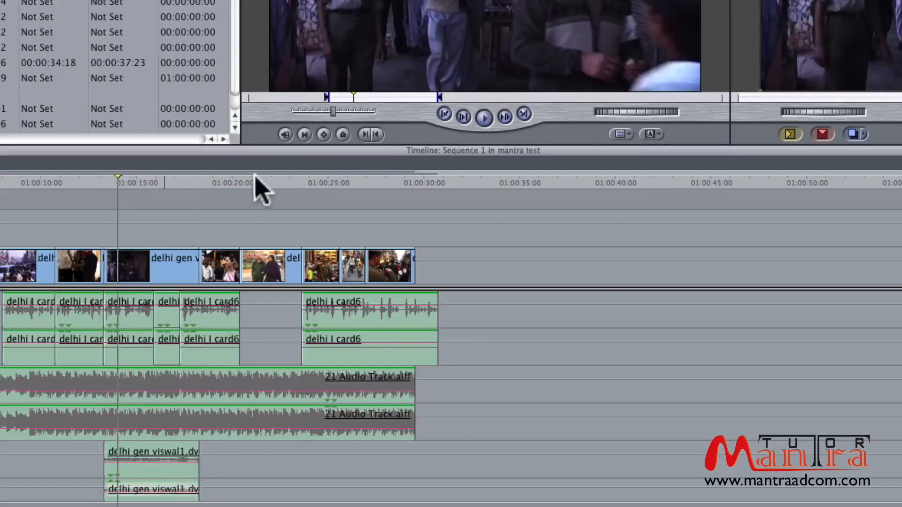
Load the delhi winter shot.dv clip into the Viewer and overwrite it at its own start, adding its audio to A5 and A6
left_click(257, 182)
left_click(270, 271)
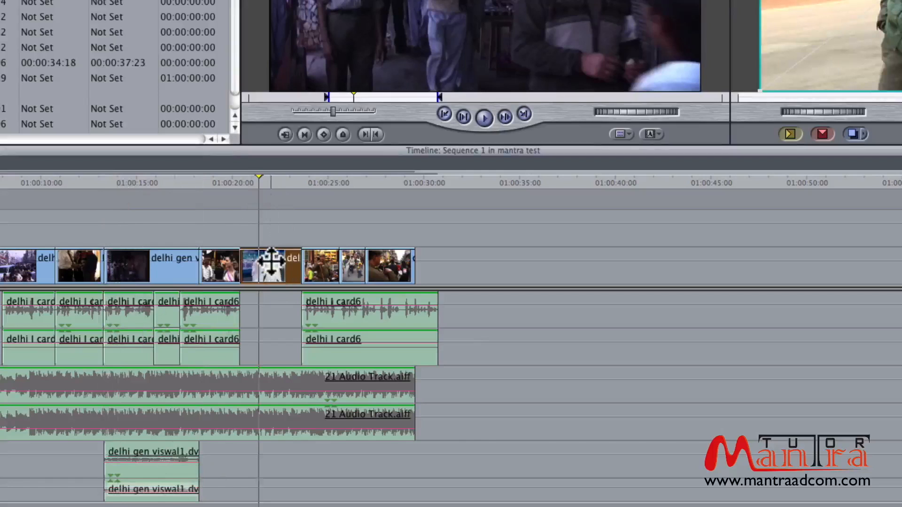
double_click(271, 265)
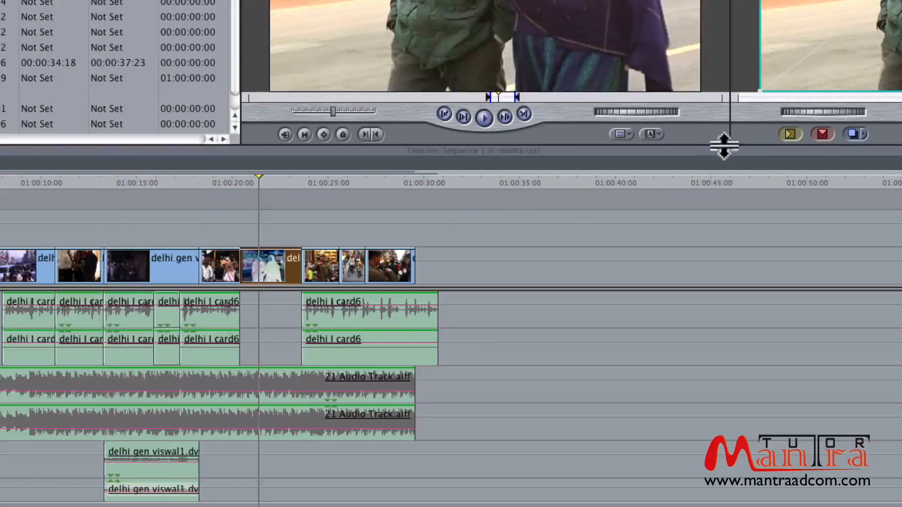
left_click(814, 132)
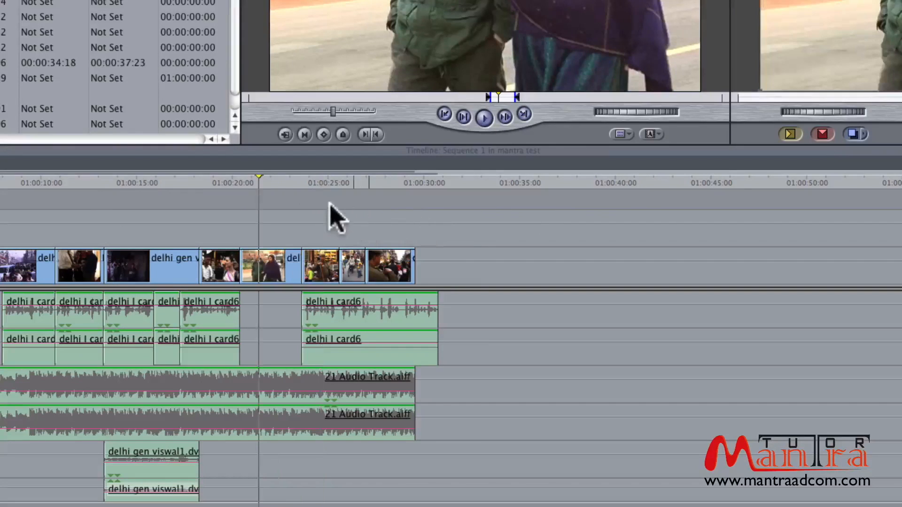
left_click_drag(252, 181, 243, 184)
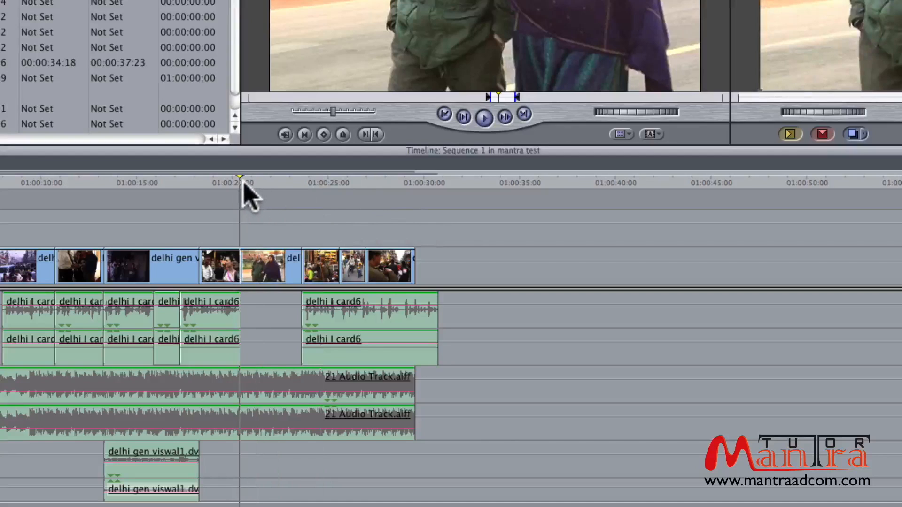
left_click(828, 129)
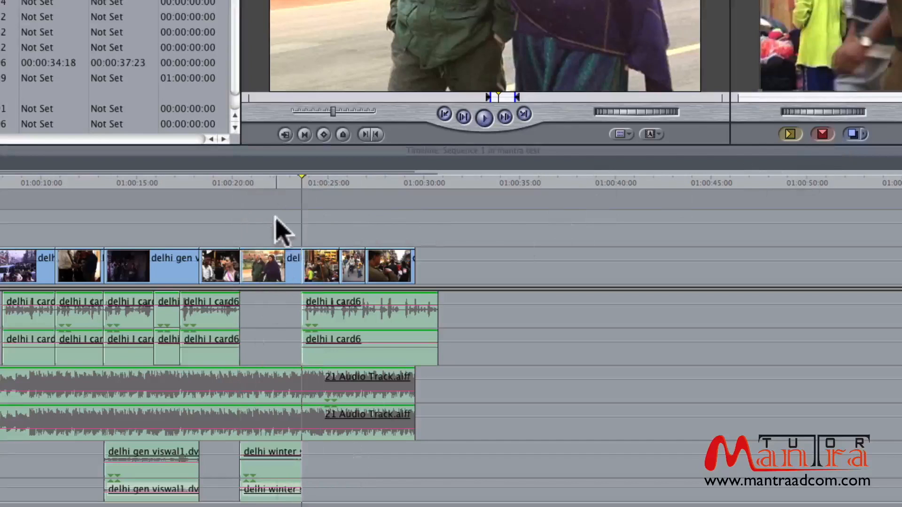